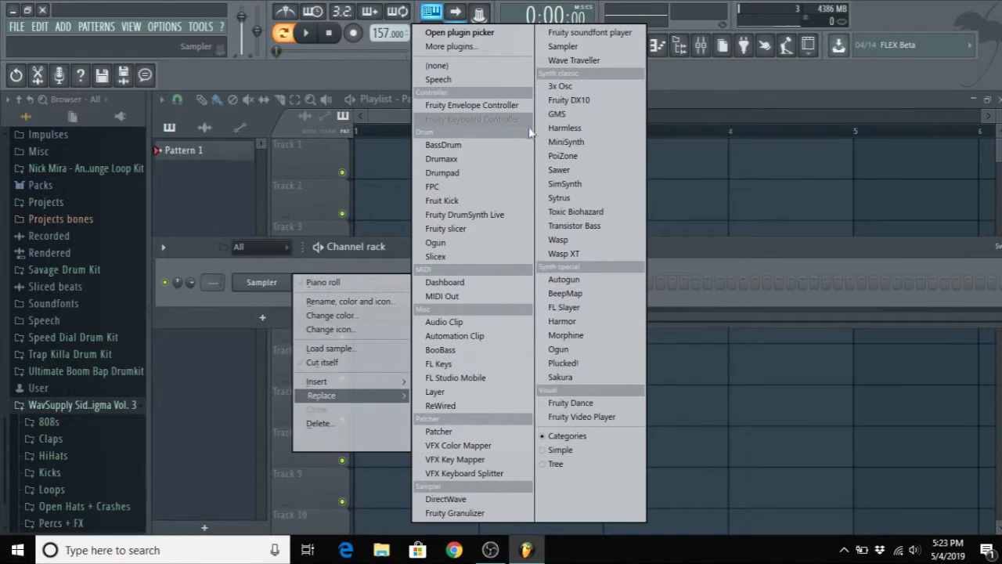
Replace the Sampler channel's instrument with Sytrus, load the Mando preset and audition it with a few notes
left_click(576, 198)
left_click(206, 206)
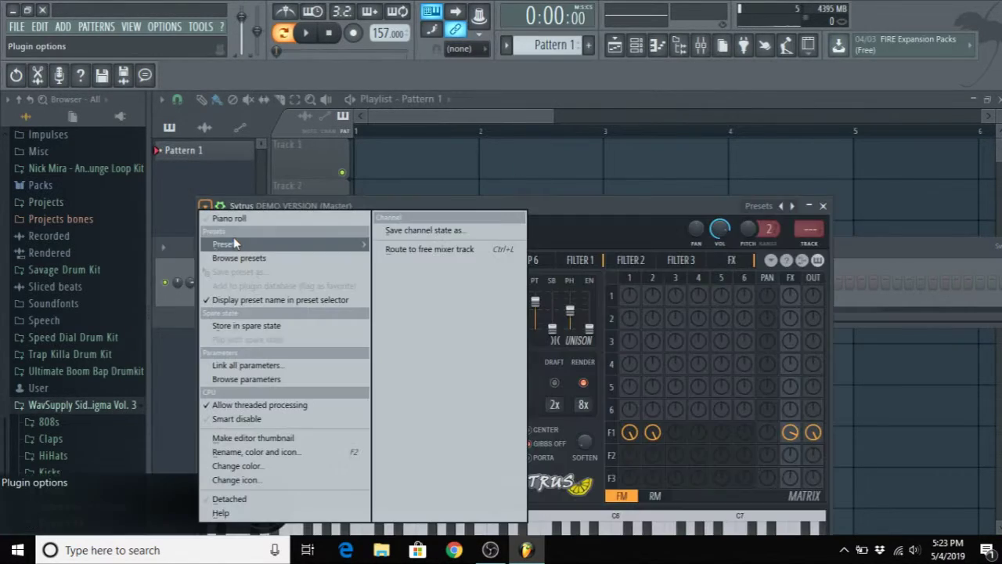
left_click(235, 240)
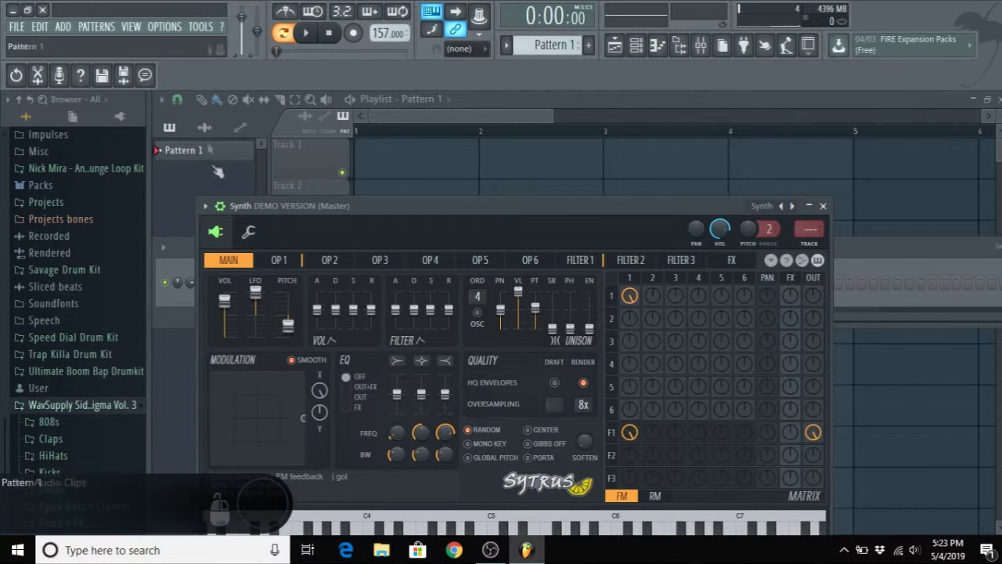
left_click(792, 206)
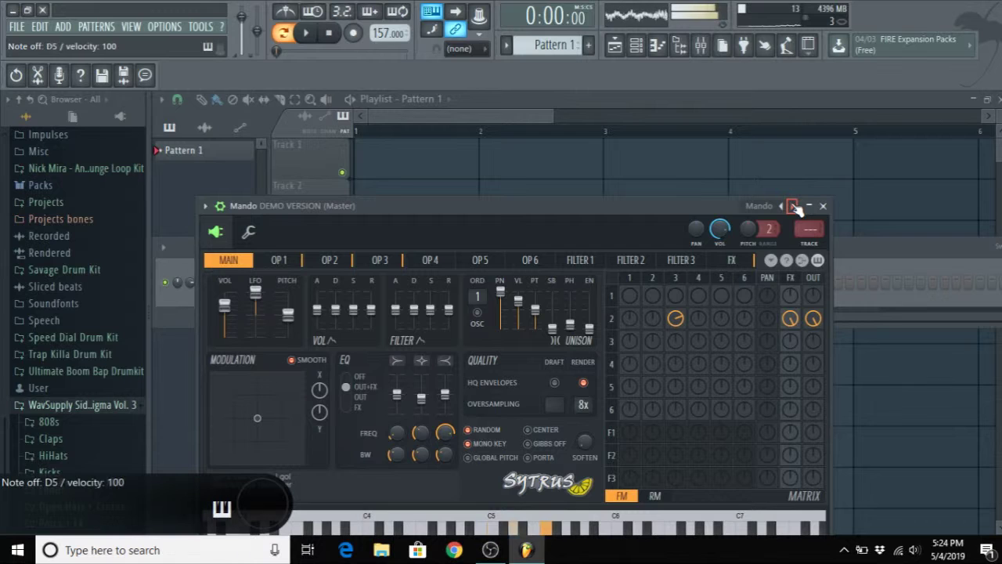
key("h")
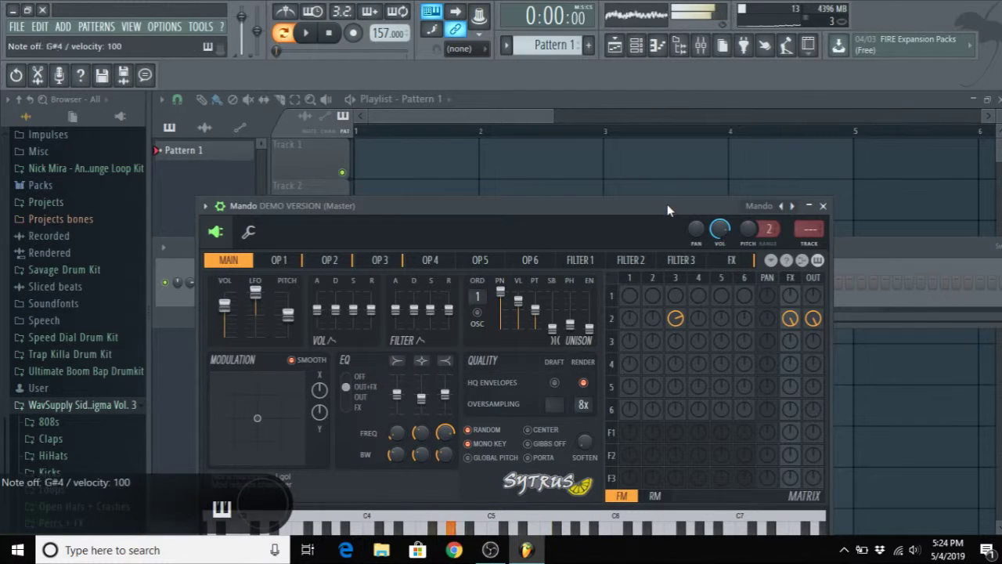
key("r")
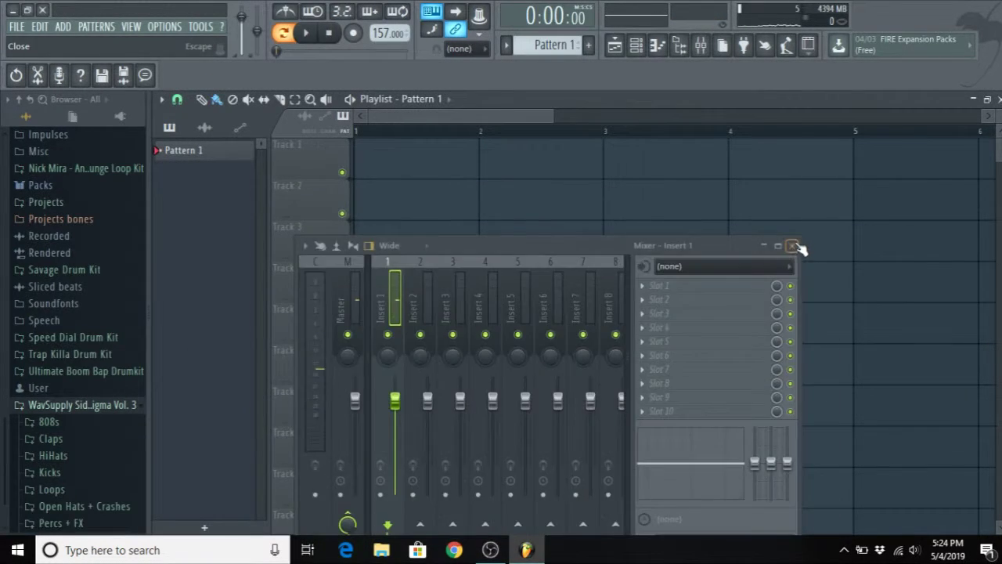
Close the mixer and open the piano roll of the Mando channel
left_click(797, 244)
left_click(643, 46)
right_click(278, 292)
left_click(318, 282)
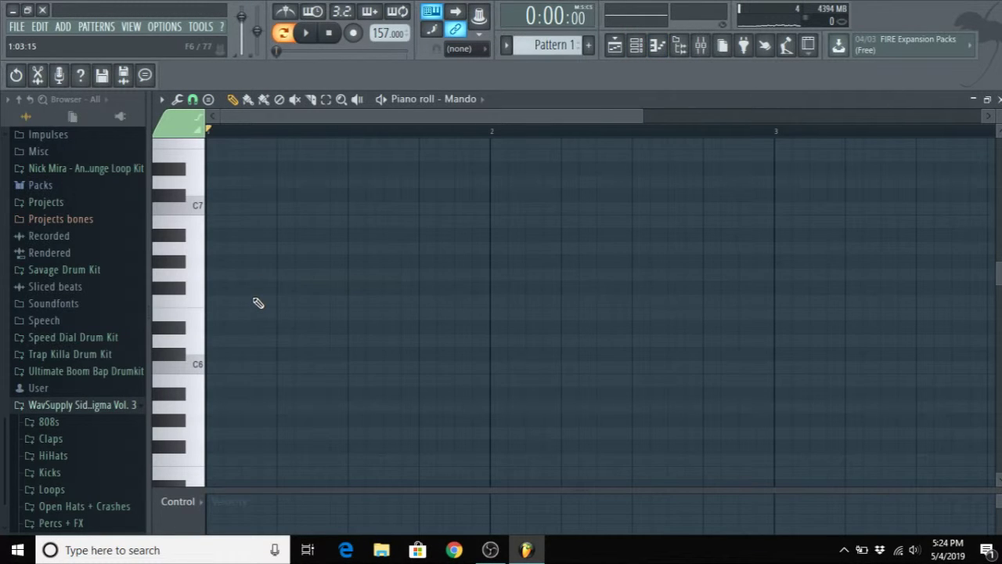
Stamp a Minor Natural (Aeolian) scale rooted on A5 into the Mando piano roll as a guide
scroll(253, 316, "down", 4)
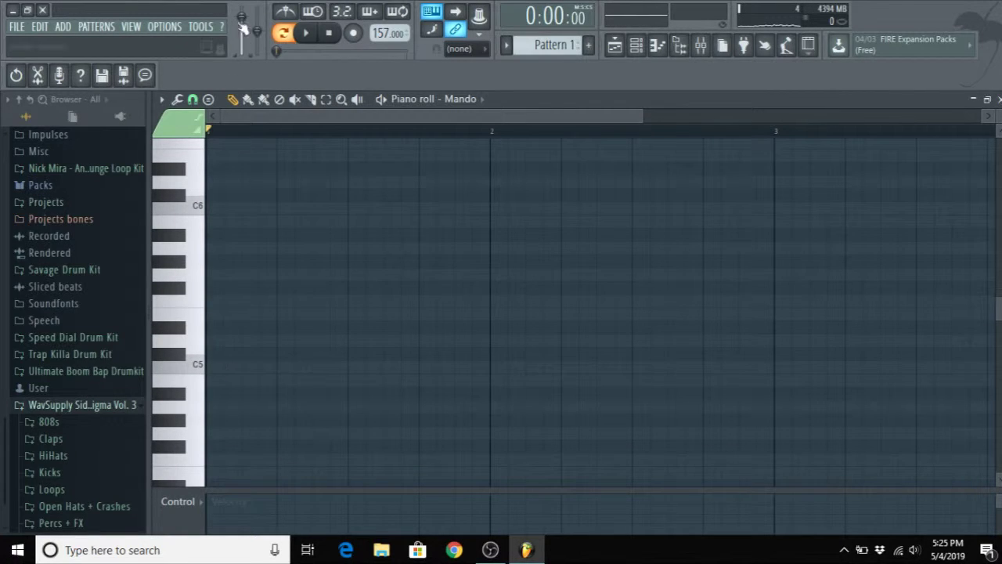
left_click(208, 100)
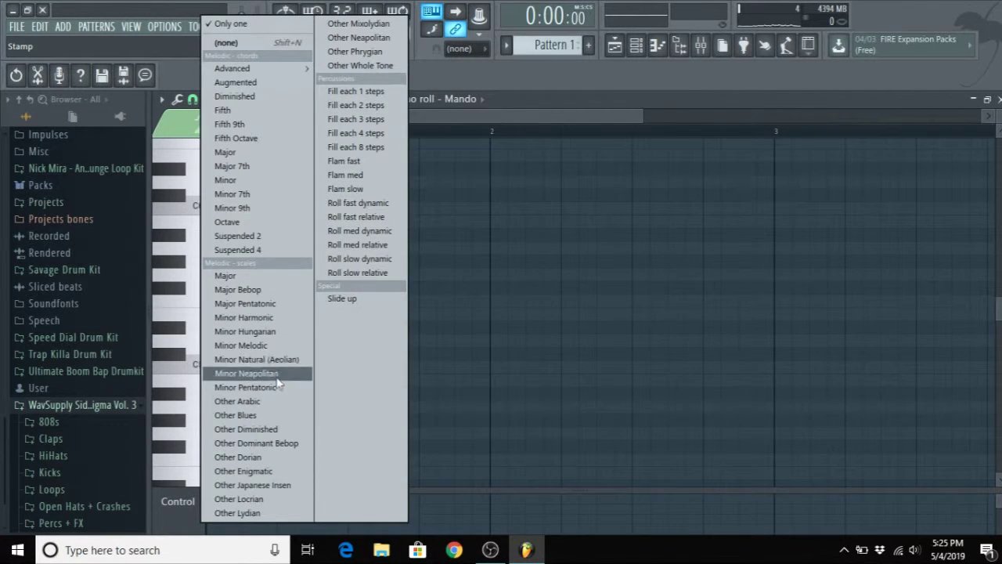
left_click(257, 359)
left_click(212, 367)
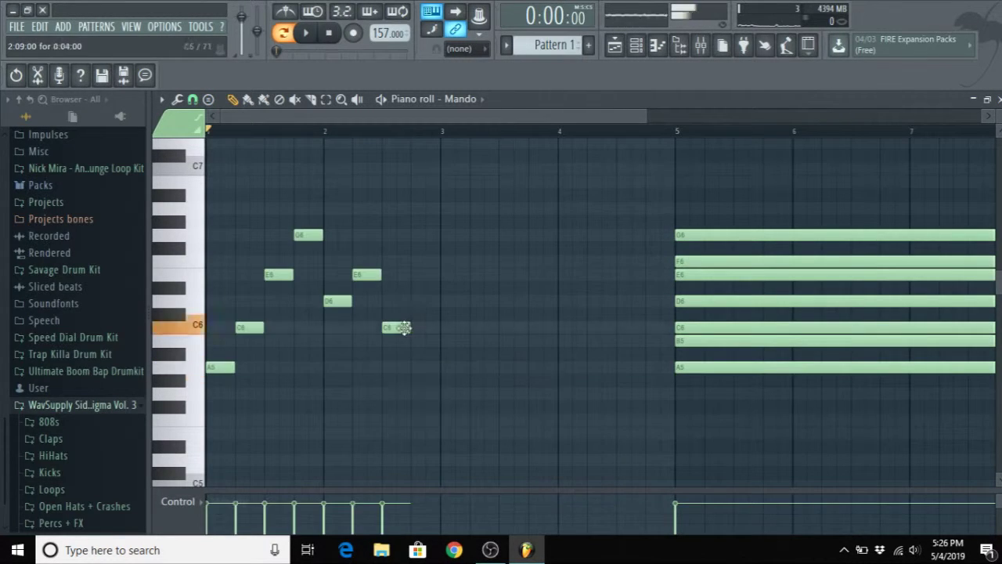
Add a B5 note at the end of bar 2, move bar 1's C6 note one beat later to B5, and audition the melody
left_click(423, 340)
key("space")
key("space")
left_click_drag(255, 327, 277, 345)
key("space")
key("space")
key("space")
key("space")
key("space")
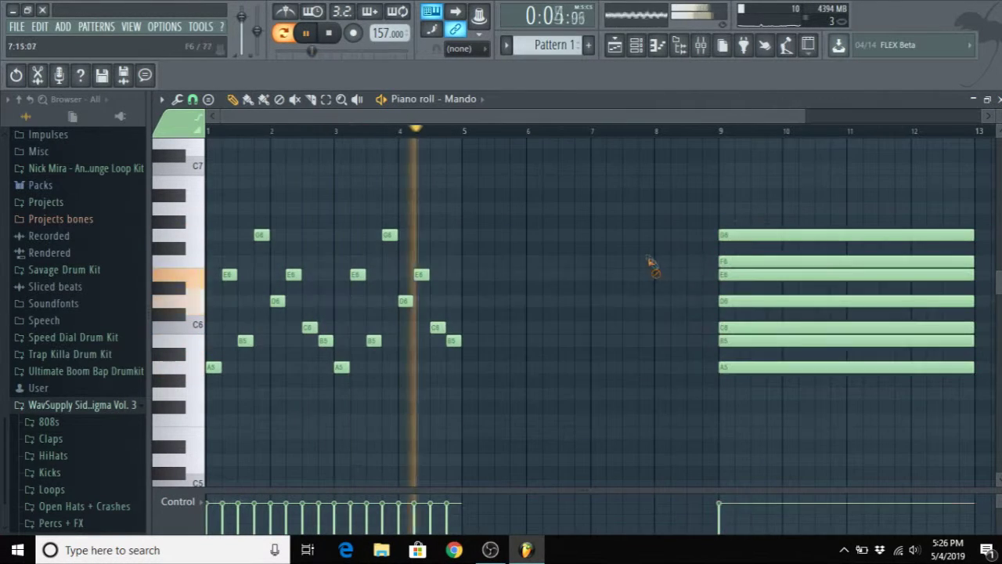
Duplicate the four-bar melody to fill eight bars and raise the note at its end
key("space")
key("ctrl+b")
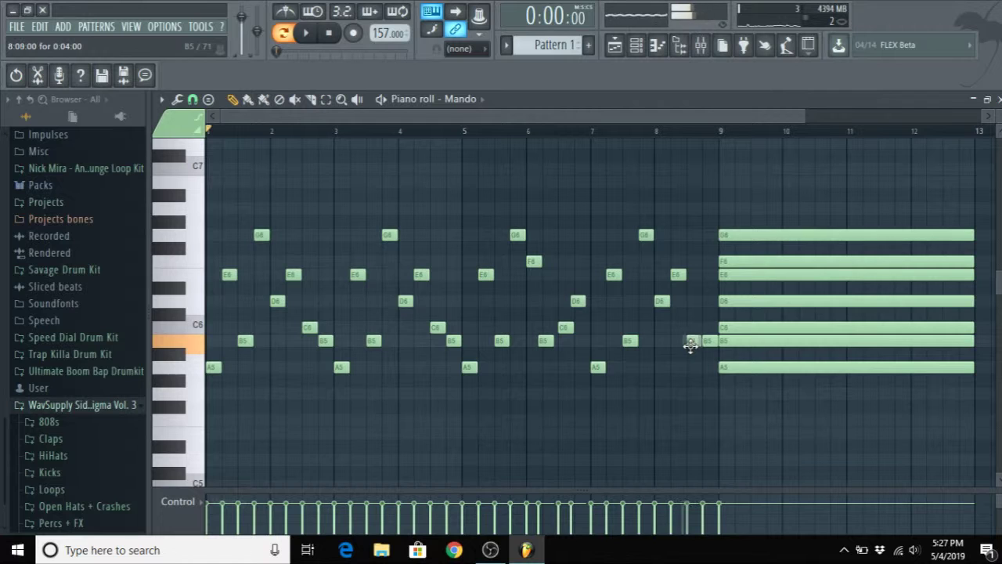
left_click_drag(707, 321, 709, 272)
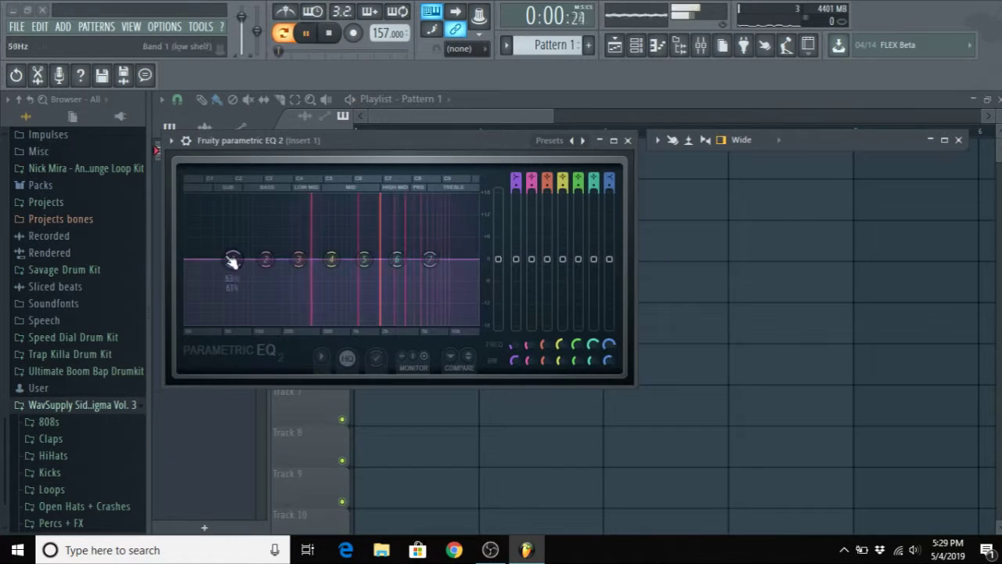
Roll off the lows and highs in Fruity parametric EQ 2 by pulling bands 1 and 7 down to -18 dB
left_click_drag(225, 262, 201, 286)
left_click_drag(224, 321, 265, 330)
left_click_drag(429, 259, 450, 321)
left_click_drag(260, 322, 311, 329)
left_click_drag(453, 318, 465, 320)
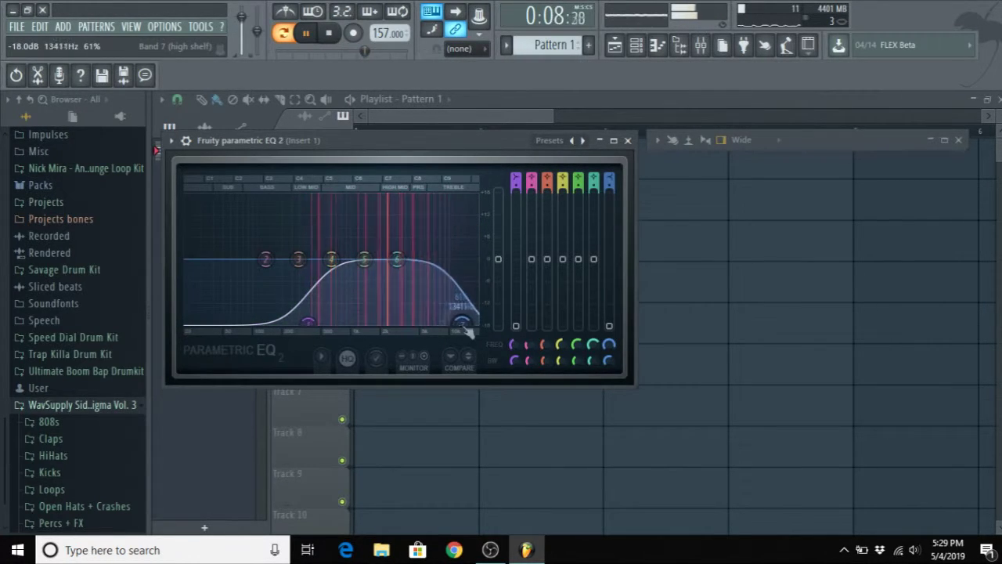
mouse_move(312, 324)
left_mouse_down()
mouse_move(335, 330)
mouse_move(336, 319)
mouse_move(308, 332)
left_mouse_up()
mouse_move(461, 321)
left_mouse_down()
mouse_move(399, 322)
mouse_move(450, 322)
left_mouse_up()
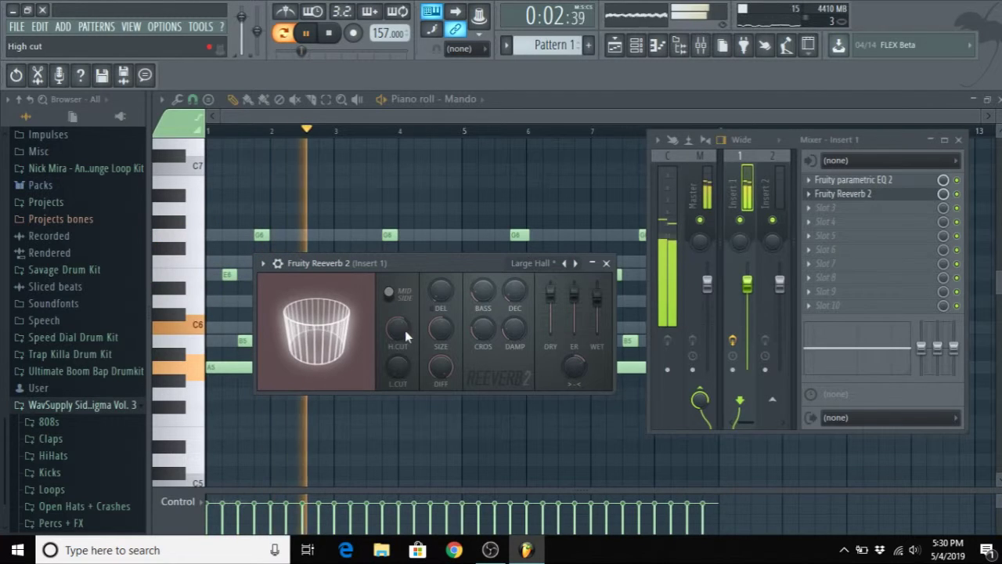
Set the wet level in Fruity Reeverb 2 to 73% and close the reverb
mouse_move(598, 293)
left_mouse_down()
mouse_move(597, 305)
mouse_move(550, 301)
mouse_move(597, 304)
left_mouse_up()
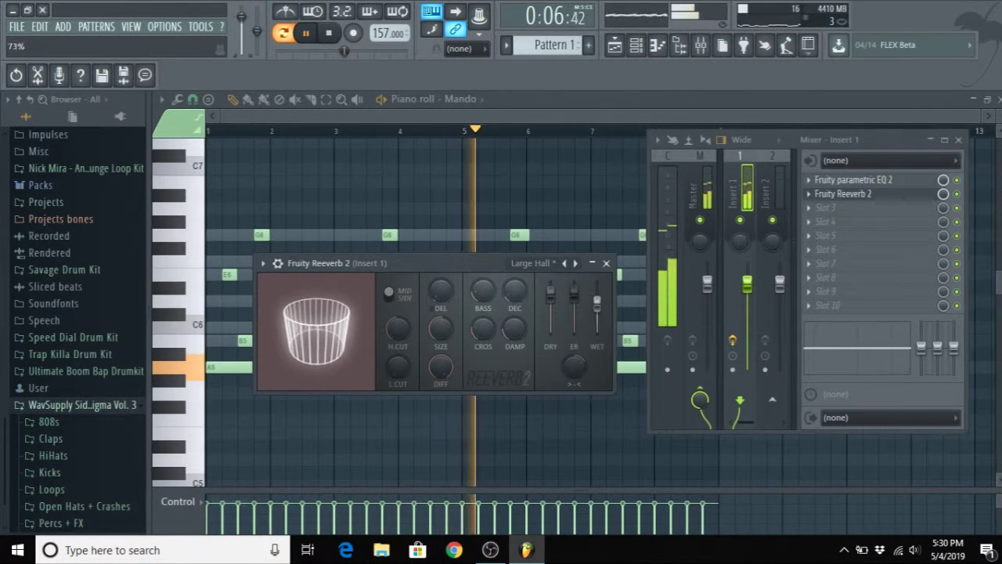
left_click(606, 263)
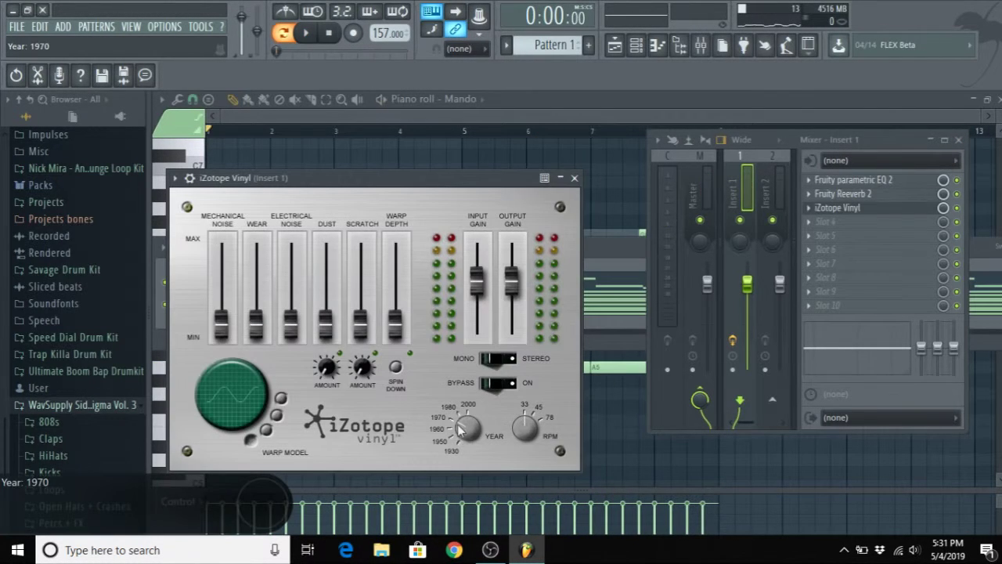
Set iZotope Vinyl's warp depth to about 30.61% and its output gain to about 0.18 dB during playback
key("space")
left_click_drag(399, 321, 395, 299)
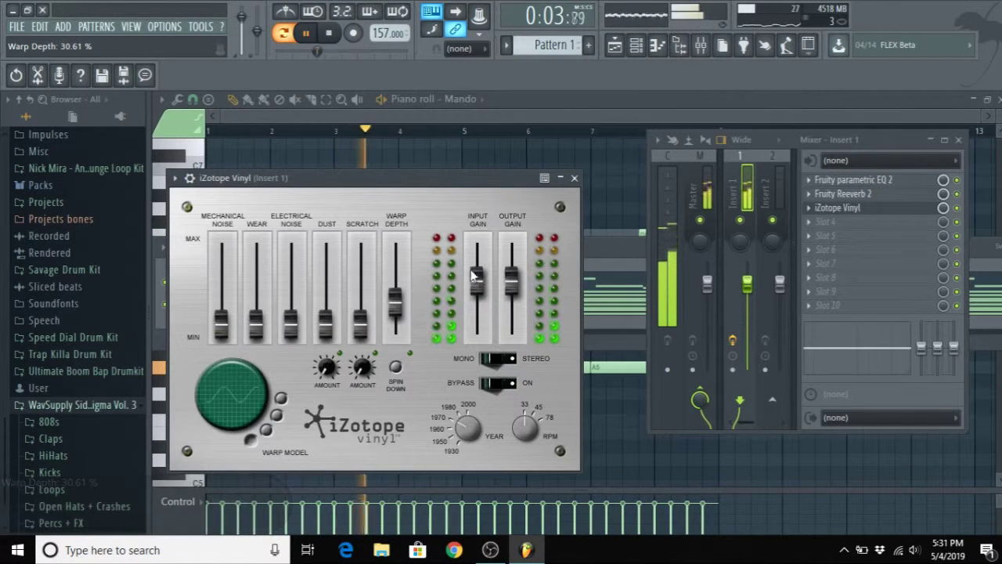
left_click_drag(511, 268, 510, 282)
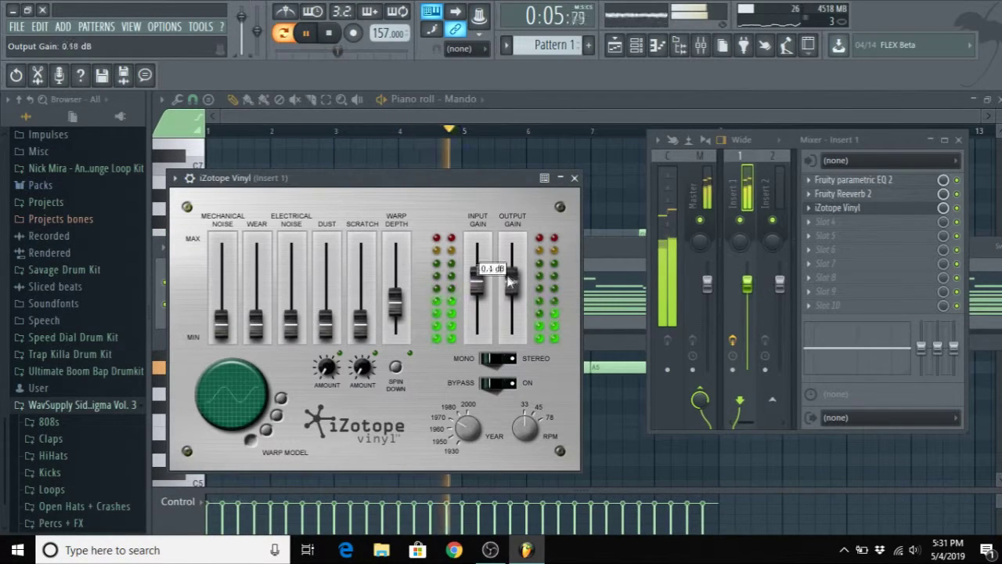
left_click(574, 177)
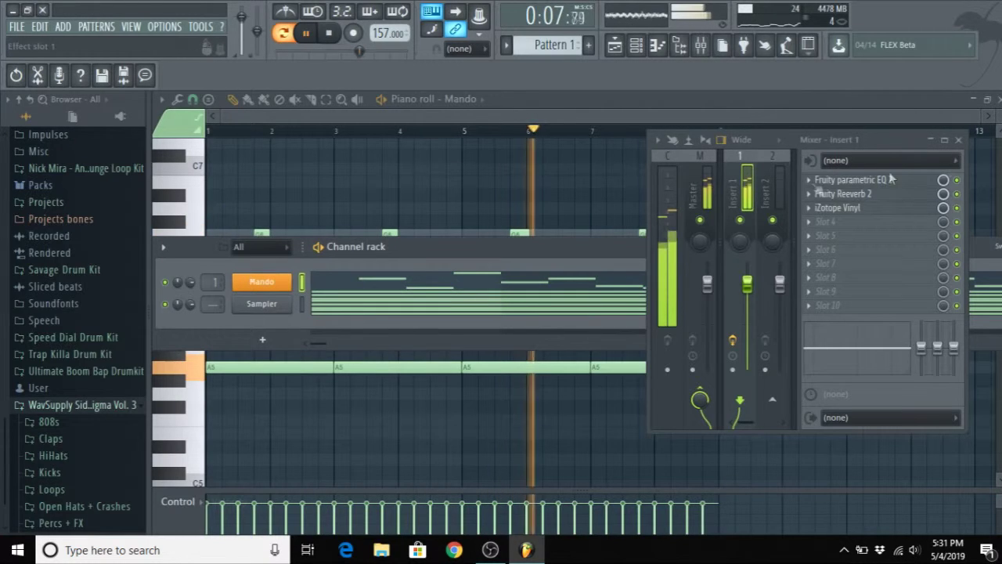
Load Fruity delay 2 into slot 4 of Insert 1 and raise the filter resonance in Fruity Love Philter
left_click(842, 222)
left_click(568, 452)
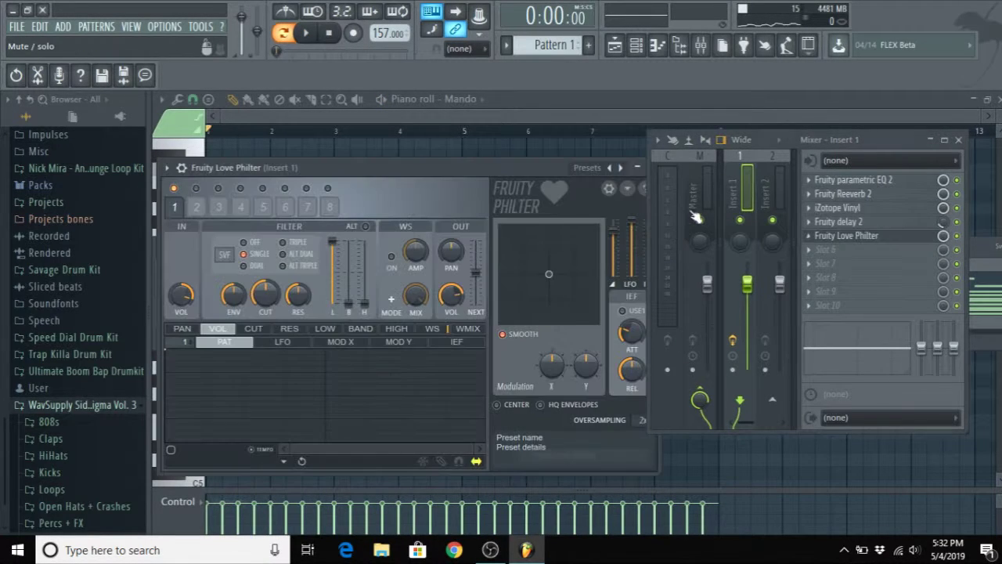
left_click_drag(358, 171, 415, 166)
key("space")
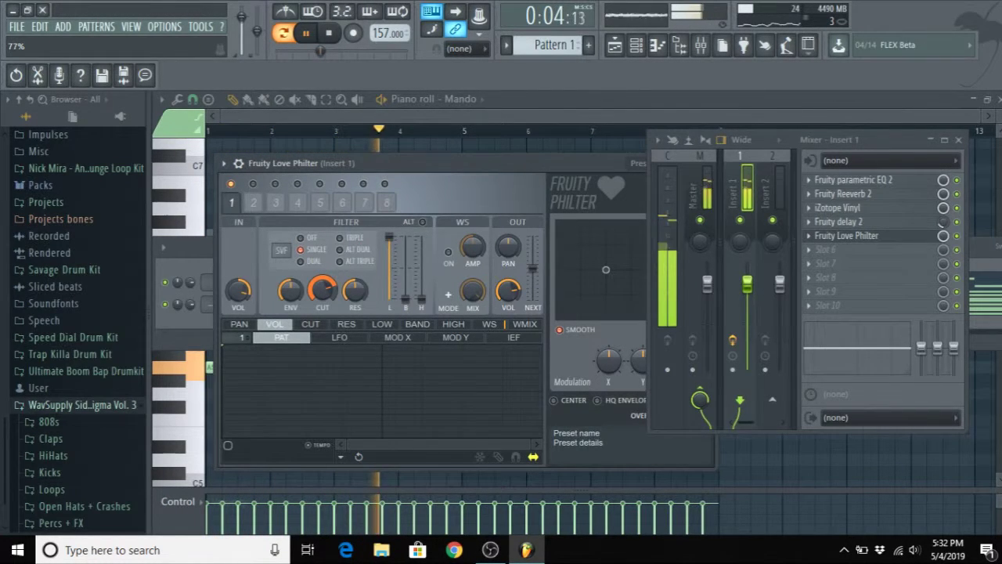
left_click_drag(354, 292, 354, 227)
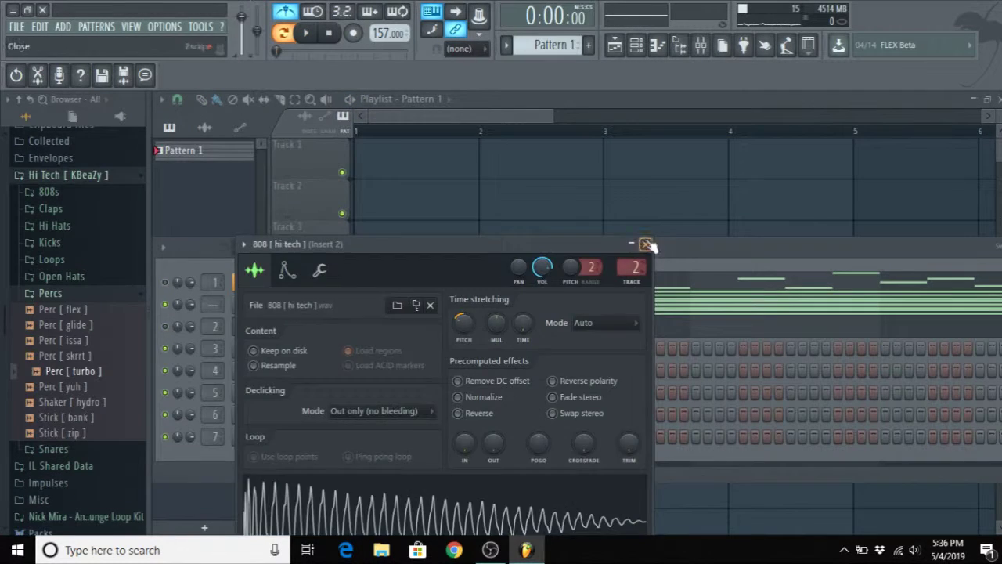
Program the Snare [ flip ] pattern in the channel rack, including hits on steps 9 and 41, and reposition the rack
left_click(649, 245)
left_click(141, 296)
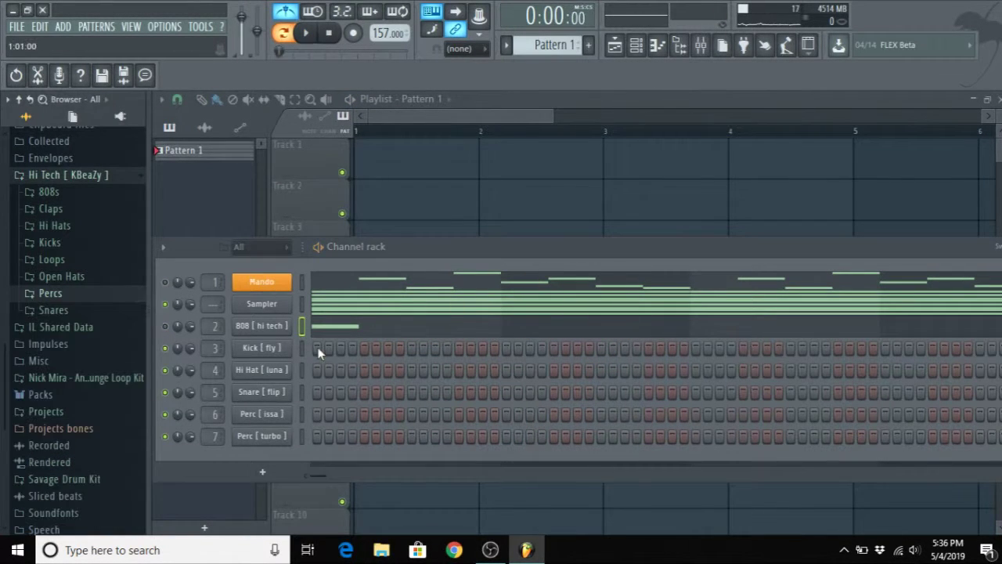
left_click(411, 391)
left_click(788, 391)
left_click_drag(838, 247, 790, 218)
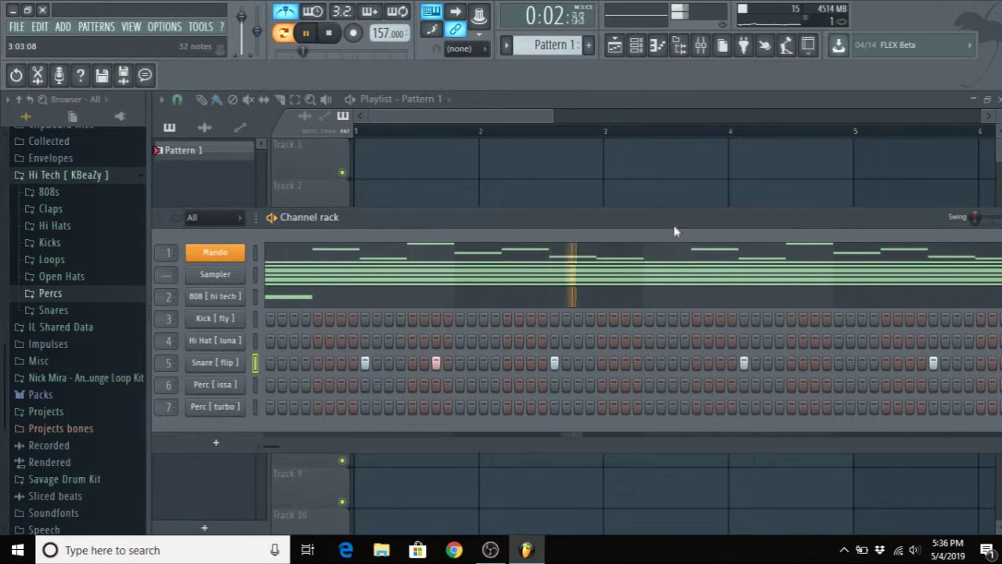
left_click_drag(678, 223, 523, 218)
left_click_drag(642, 215, 725, 199)
left_click_drag(542, 192, 632, 190)
Program the Kick [ fly ] pattern across four bars, including hits on steps 39, 47 and 55
right_click(249, 336)
left_click(293, 341)
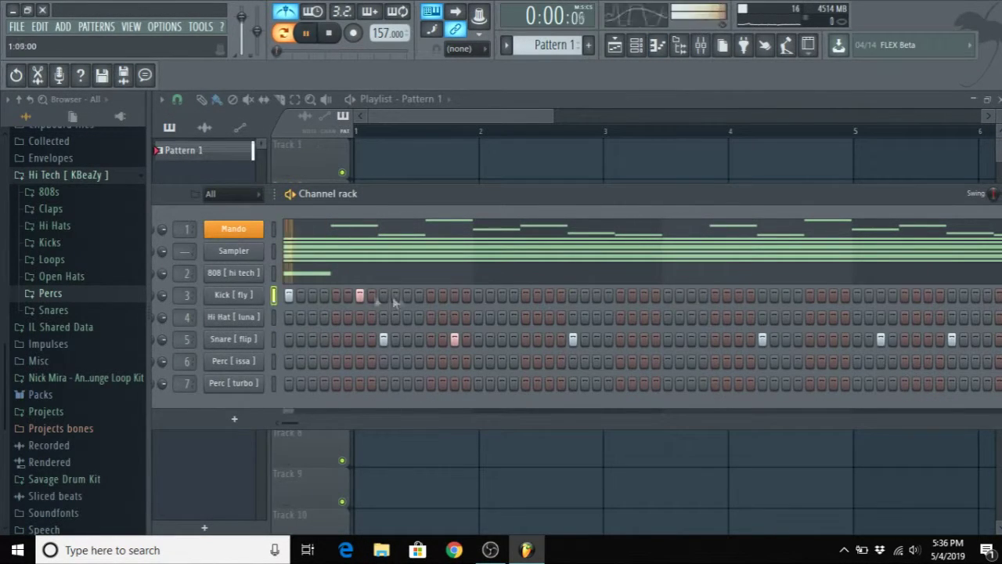
left_click(740, 298)
left_click(834, 299)
left_click(930, 300)
mouse_move(921, 205)
left_mouse_down()
mouse_move(808, 186)
mouse_move(910, 207)
left_mouse_up()
right_click(227, 298)
left_click(262, 303)
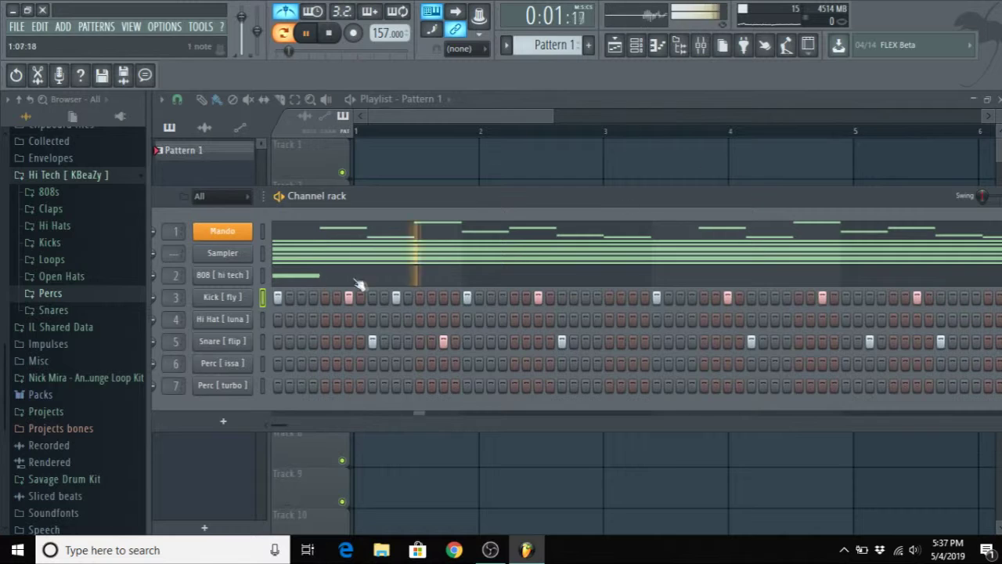
Open the Hi Hat [ luna ] channel in the piano roll
right_click(244, 323)
left_click(267, 323)
left_click(998, 99)
right_click(240, 323)
left_click(266, 320)
Try transposing the hi-hat notes of bars 1 to 4 down to A4 and by octaves
left_click_drag(543, 432, 153, 394)
left_click_drag(209, 409, 206, 435)
scroll(227, 394, "down", 2)
left_click_drag(208, 354, 208, 369)
left_click(492, 379, "ctrl")
left_click_drag(513, 382, 116, 367)
key("ctrl+Up")
key("ctrl+Down")
scroll(423, 308, "up", 3)
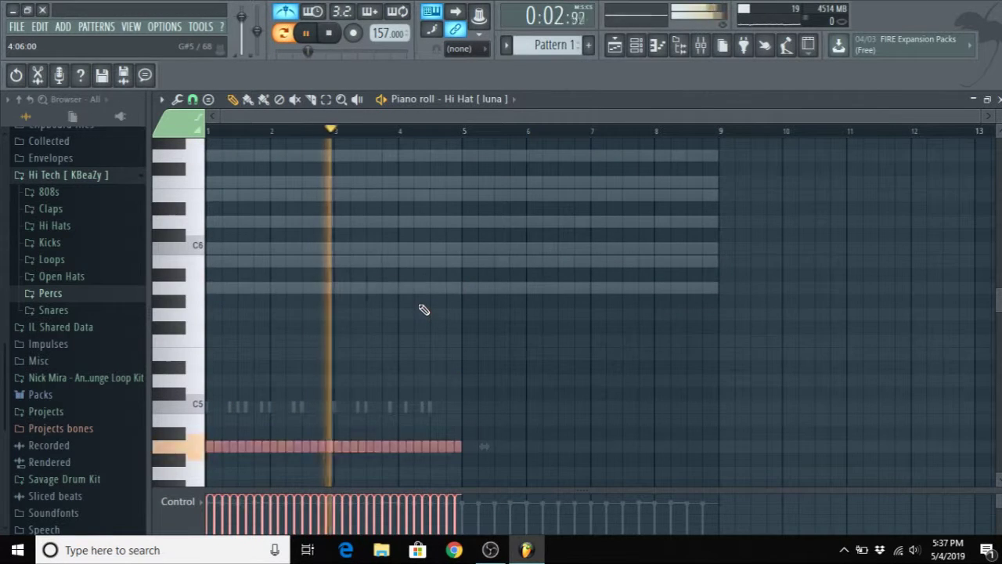
Move the selected hi-hat notes to C5, deselect them and play the pattern
left_click_drag(459, 446, 459, 409)
key("space")
key("space")
left_click(472, 399, "ctrl")
key("space")
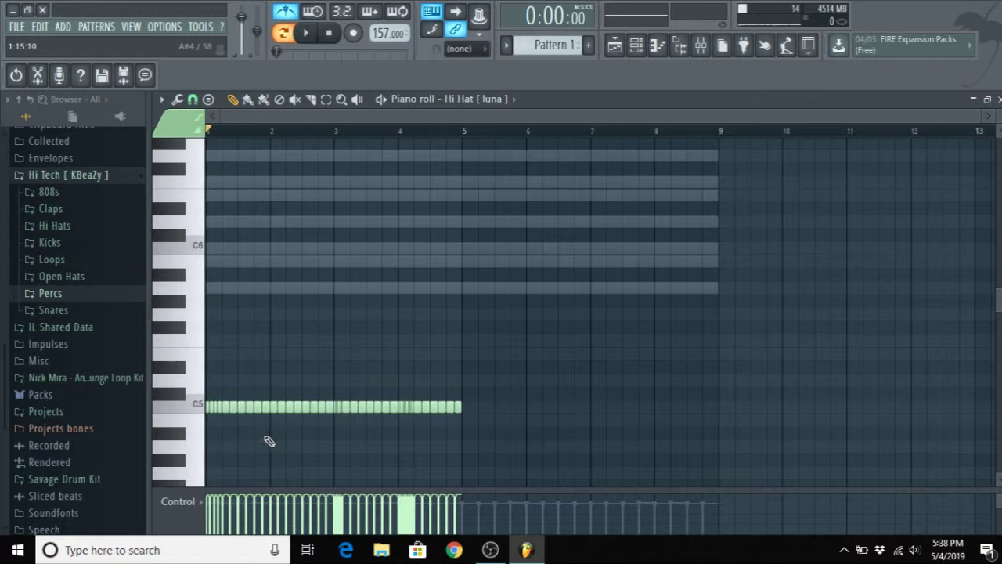
Shift the hi-hat rolls to different pitches, with the opening roll on A#4, and play the pattern back
key("space")
scroll(258, 436, "up", 5)
scroll(267, 415, "down", 4)
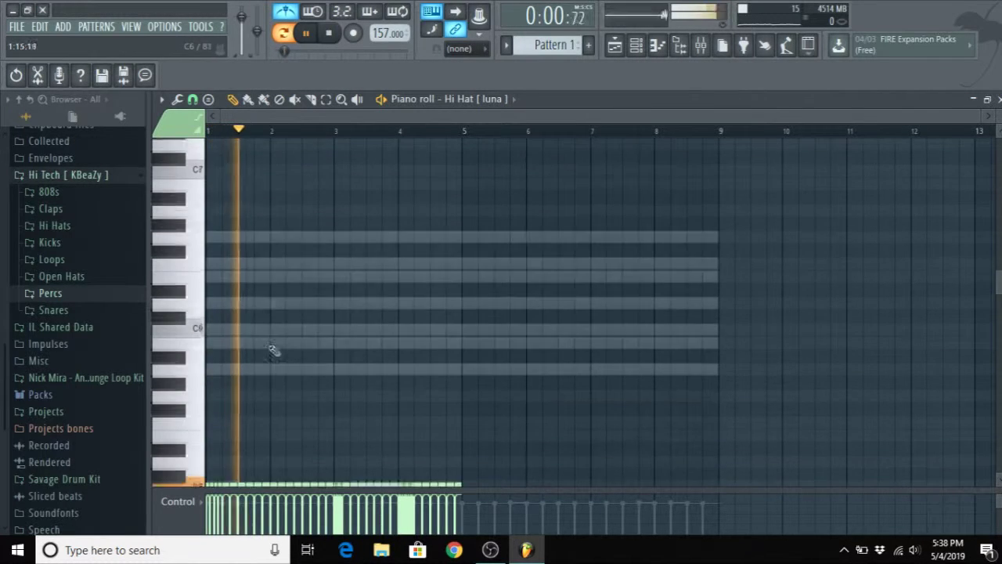
scroll(256, 176, "up", 2)
scroll(256, 180, "down", 1)
scroll(256, 180, "down", 4)
left_click(257, 274)
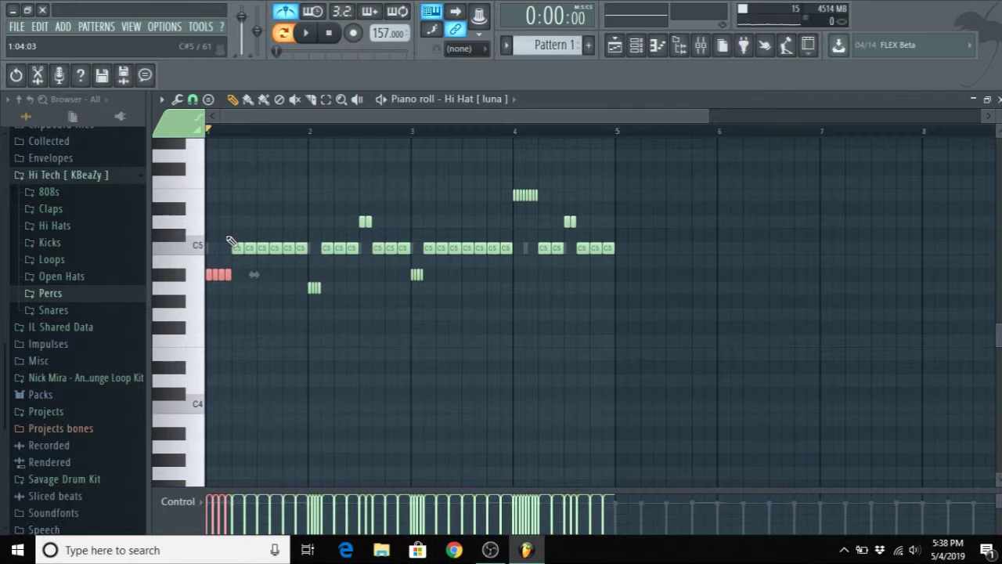
key("space")
left_click(276, 216, "ctrl")
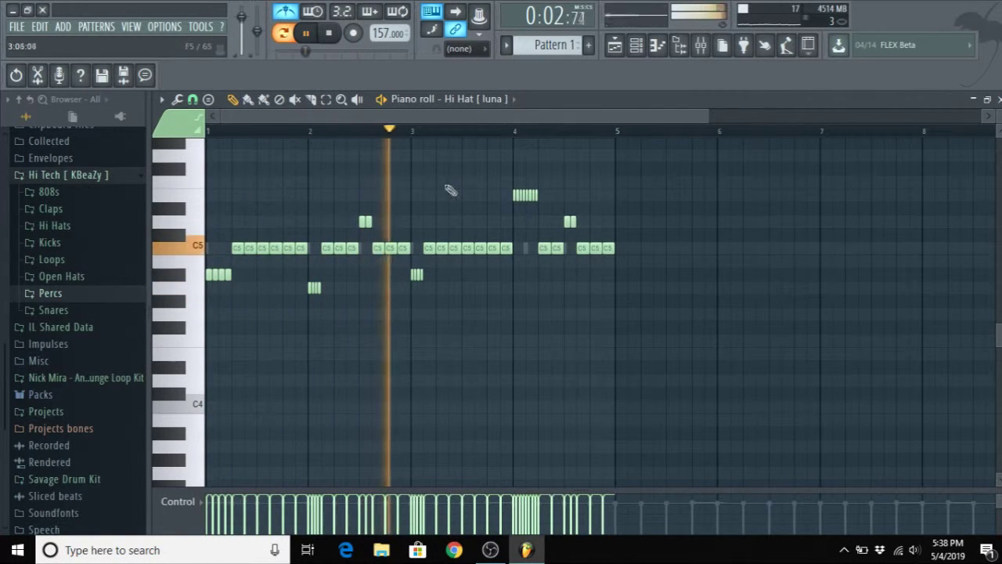
scroll(668, 157, "up", 3)
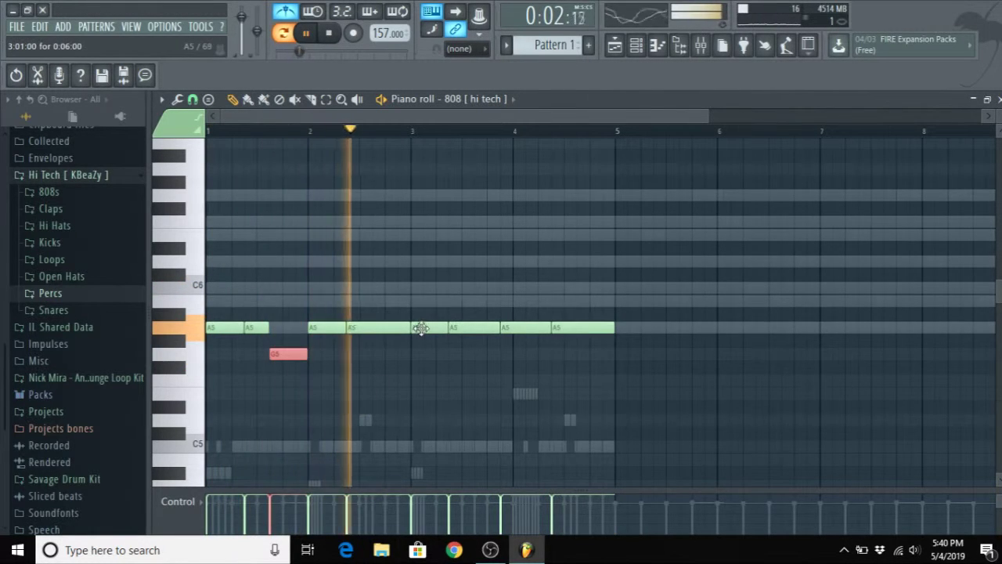
Raise the 808 note starting bar 3 to B5 and the one leading into bar 4 to C6, and add a short G6 note mid-bar 4
left_click_drag(418, 328, 418, 299)
left_click_drag(515, 330, 515, 287)
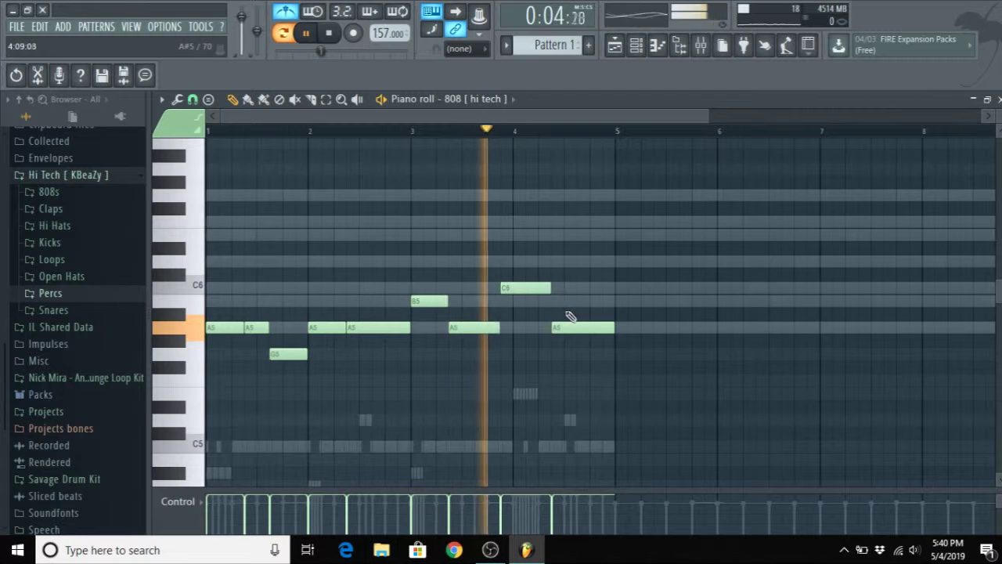
key("space")
left_click(561, 194)
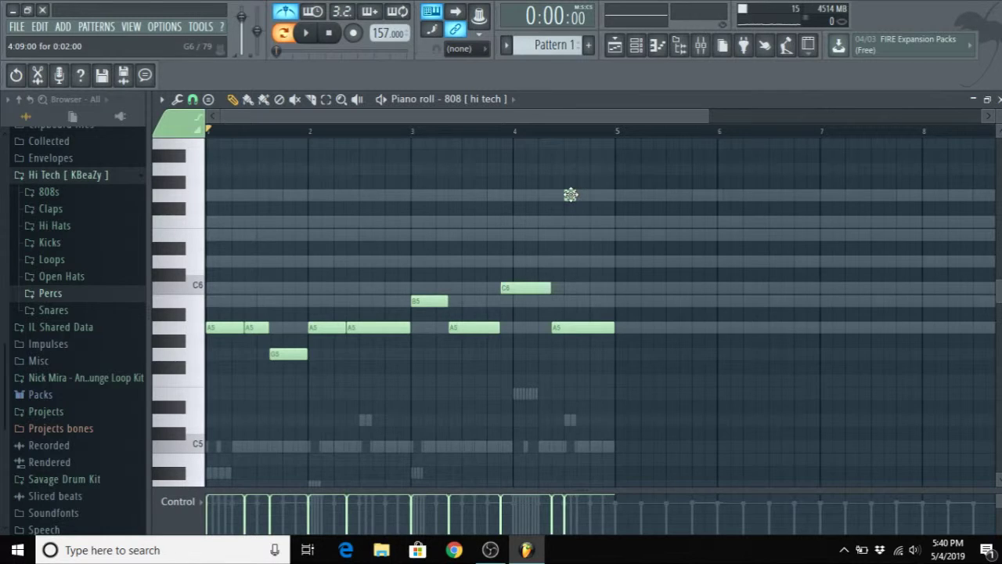
key("space")
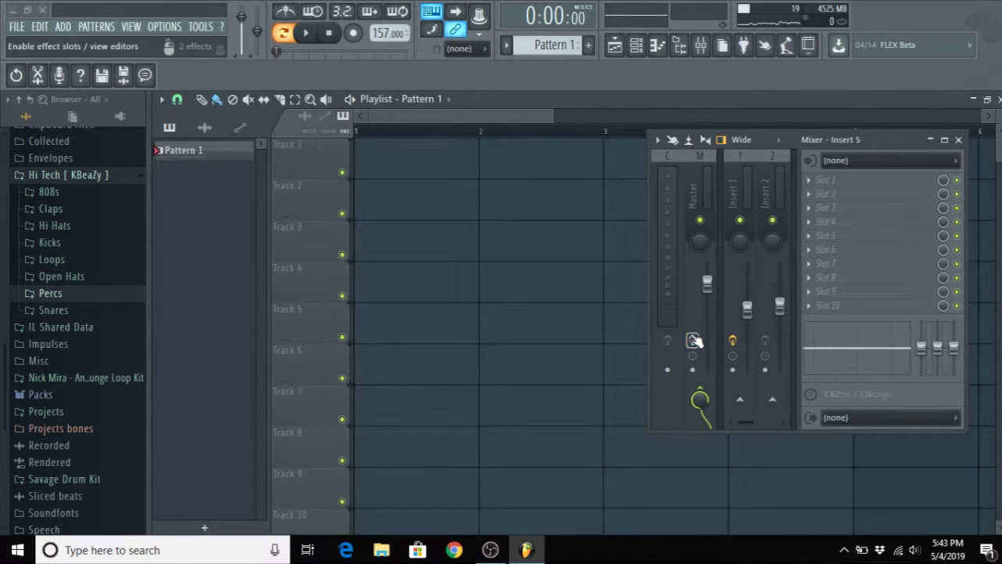
Play the full beat and review the channel levels in the maximized mixer and the patterns in the channel rack
key("space")
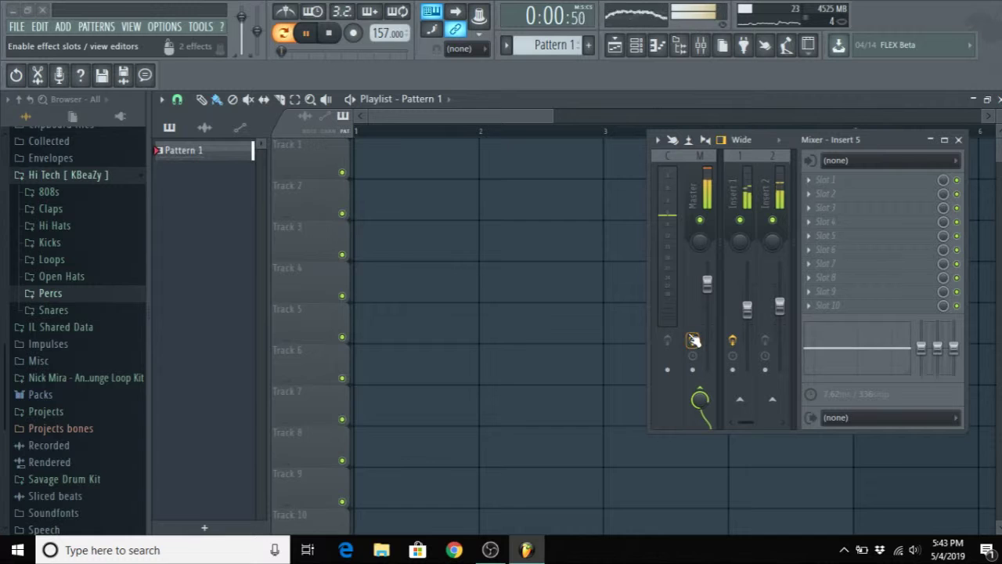
left_click(945, 141)
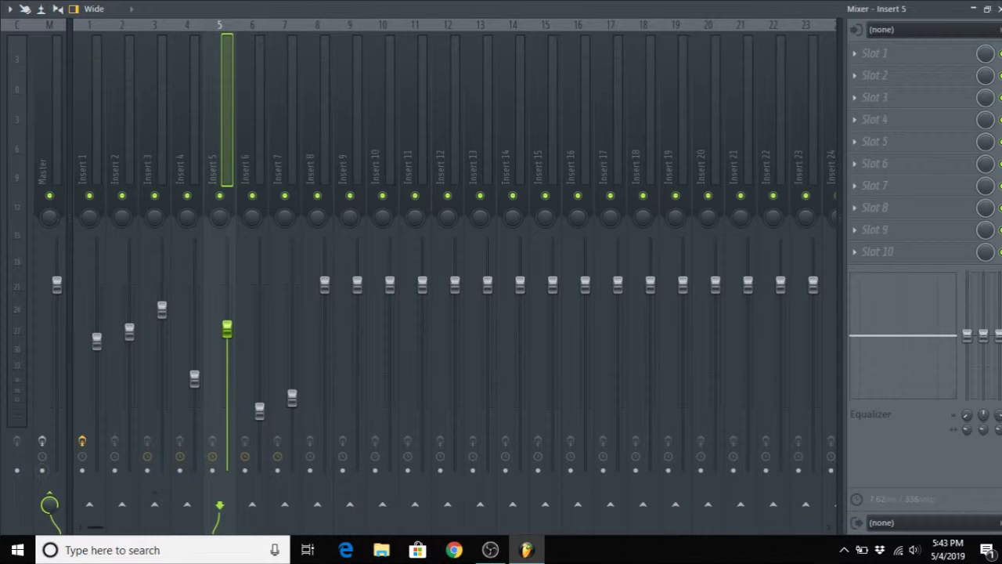
left_click(997, 9)
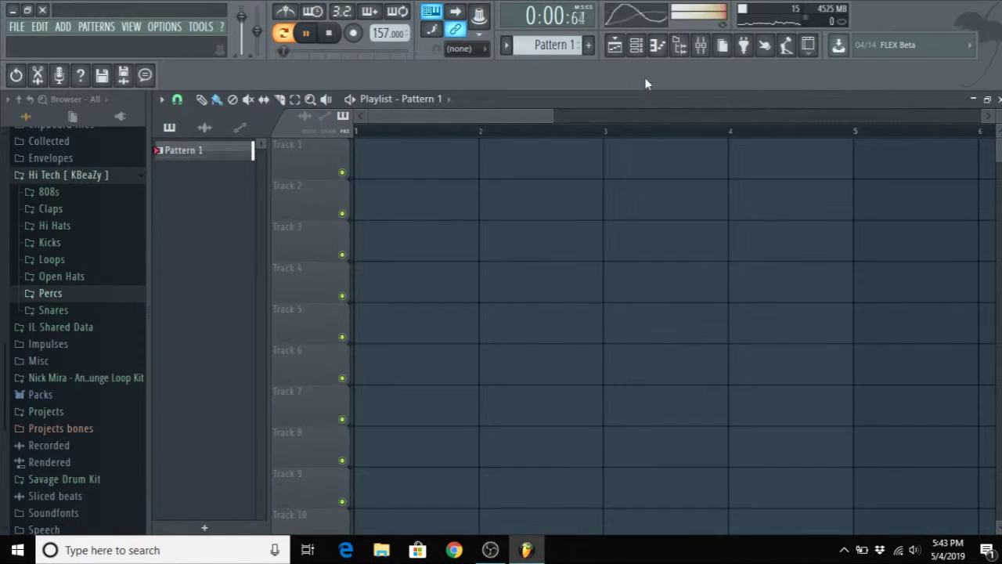
left_click(701, 44)
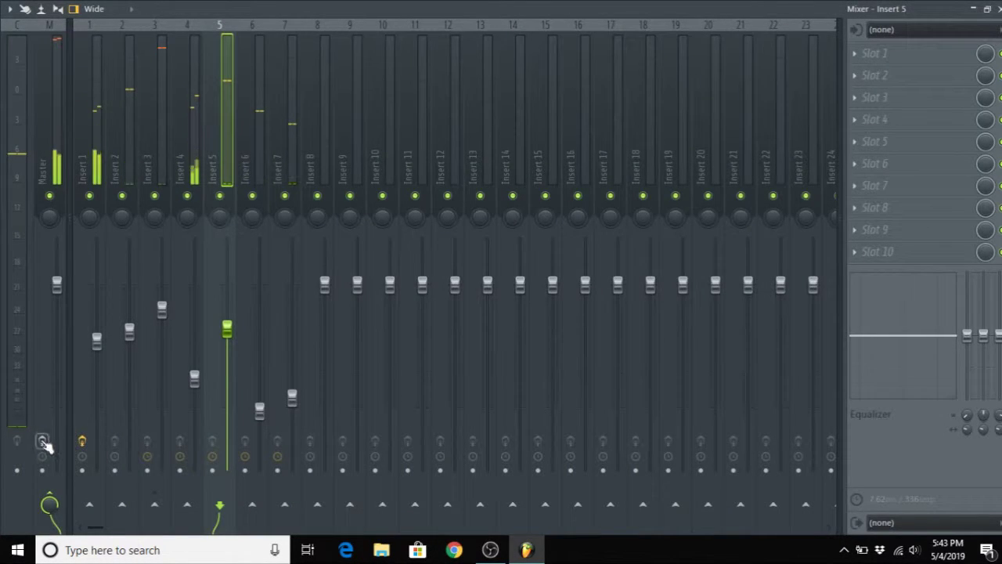
key("F9")
left_click(658, 45)
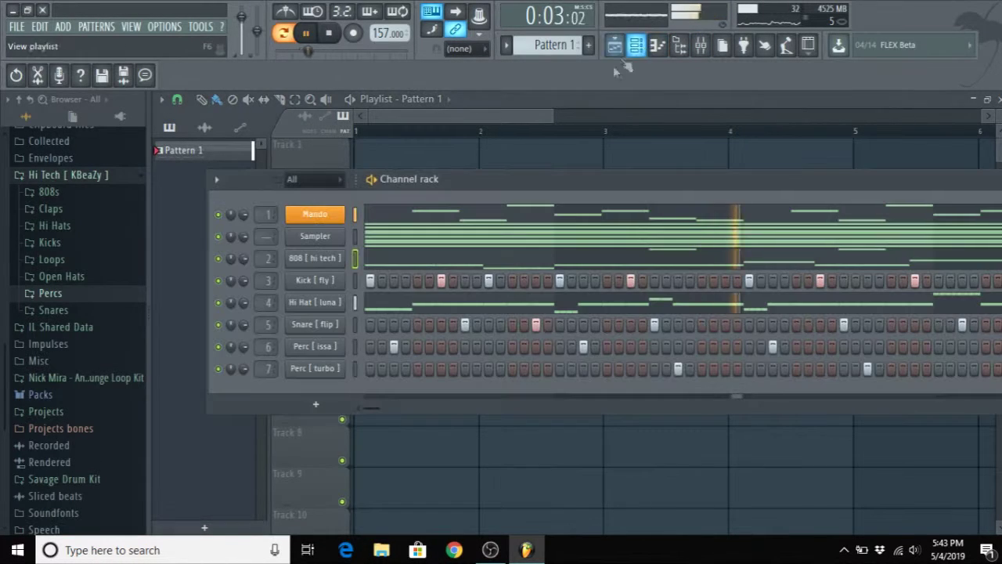